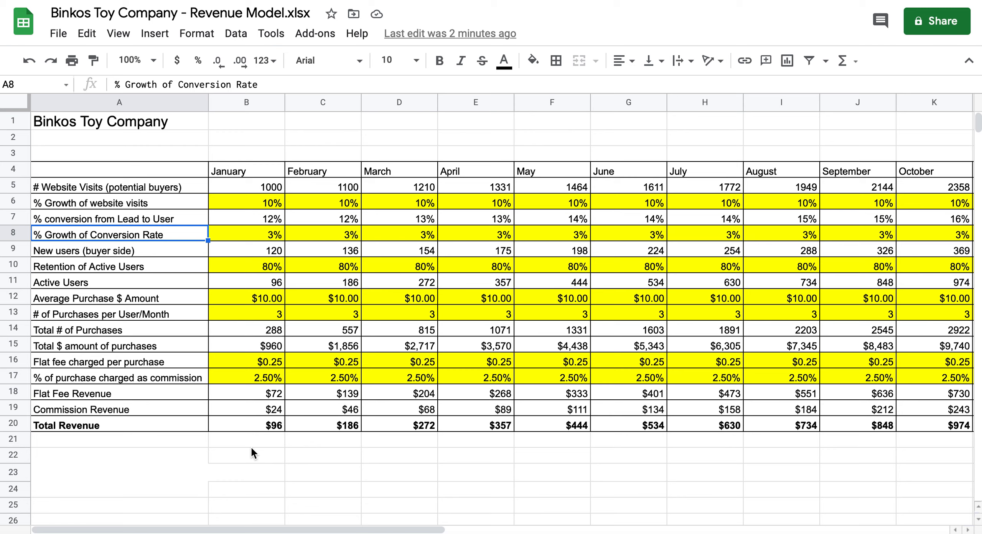
left_click(108, 126)
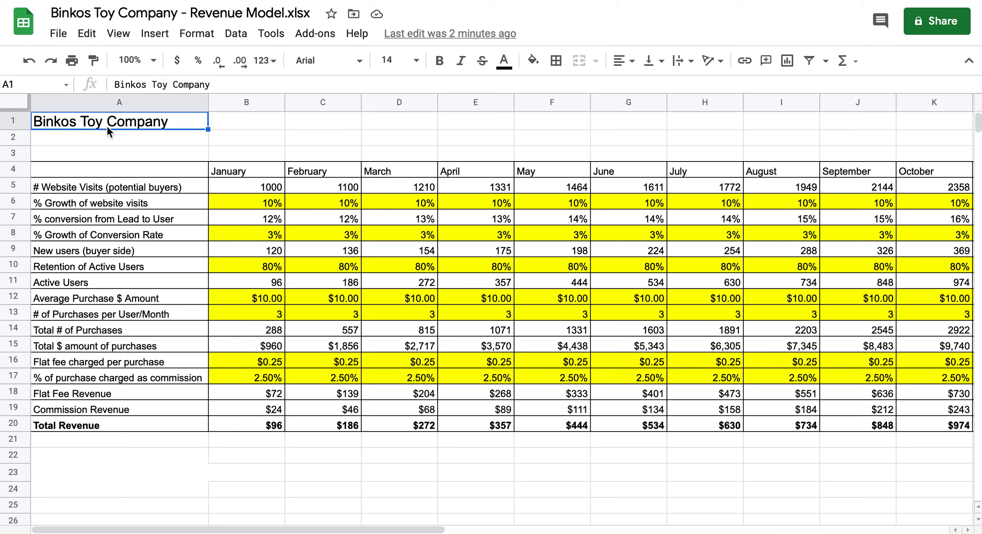
left_click(151, 190)
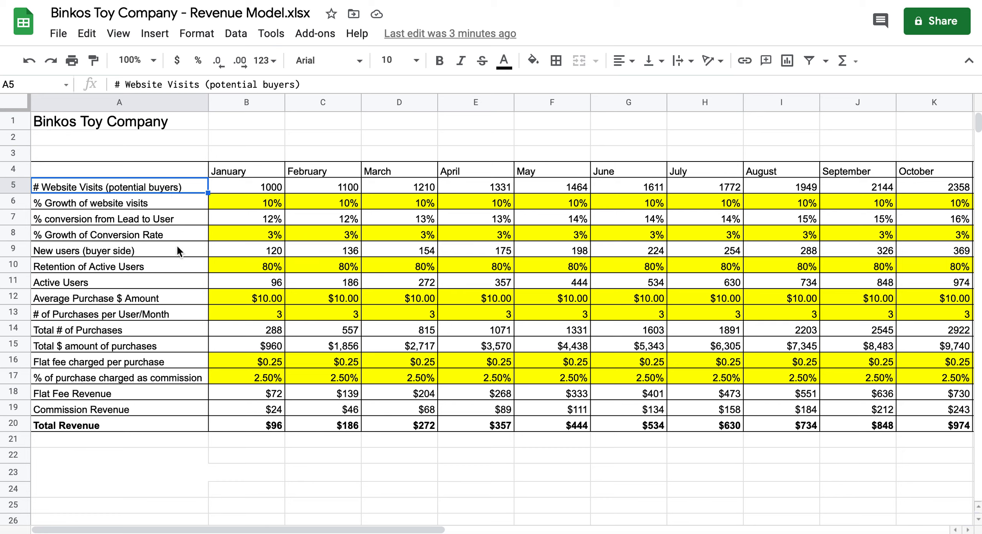
left_click(176, 232)
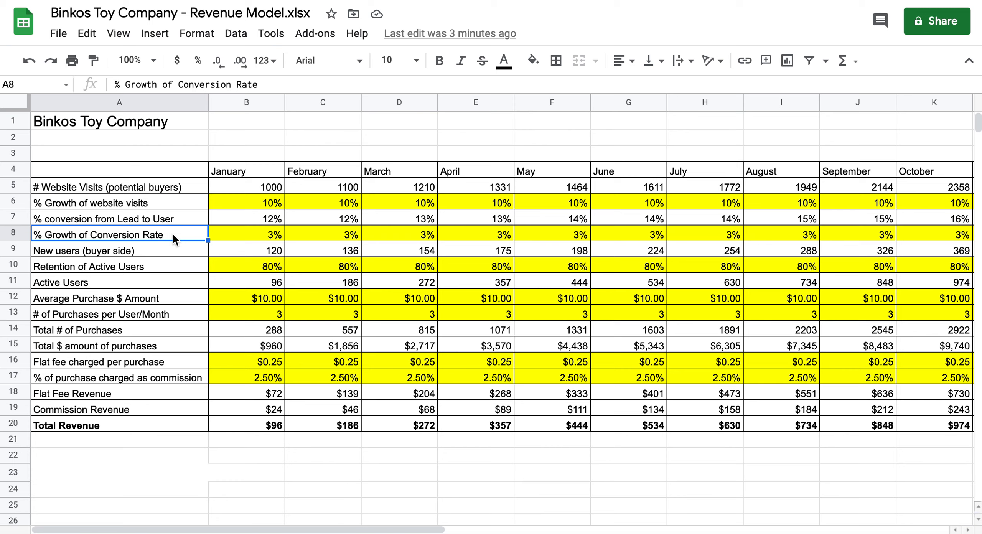
left_click(169, 251)
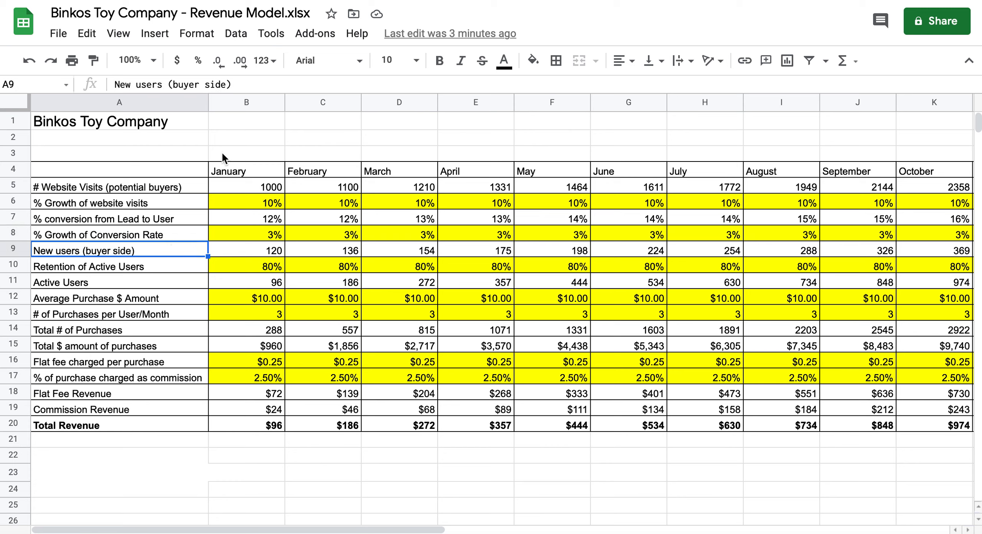
- Insert one empty column between the row labels in column A and the January column
left_click(245, 101)
right_click(242, 101)
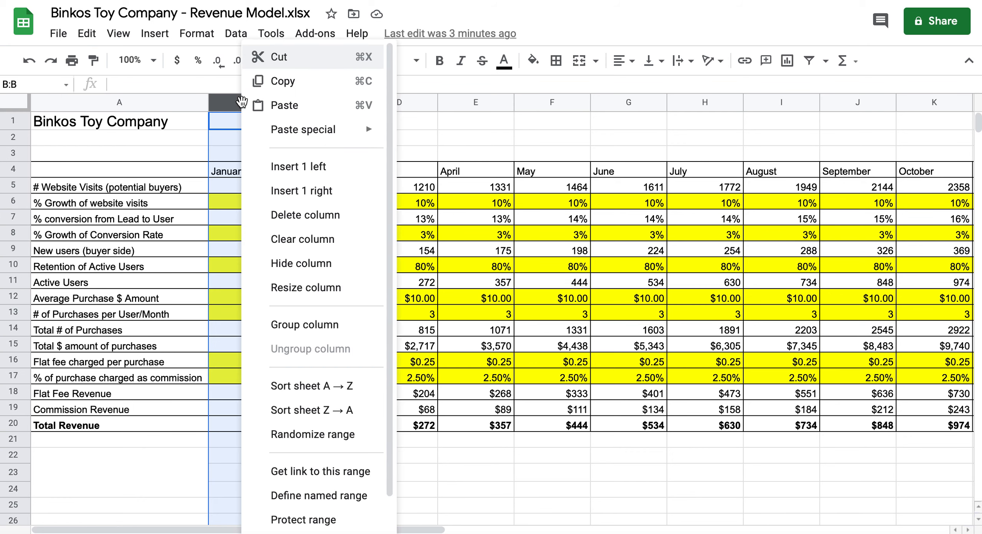
left_click(285, 167)
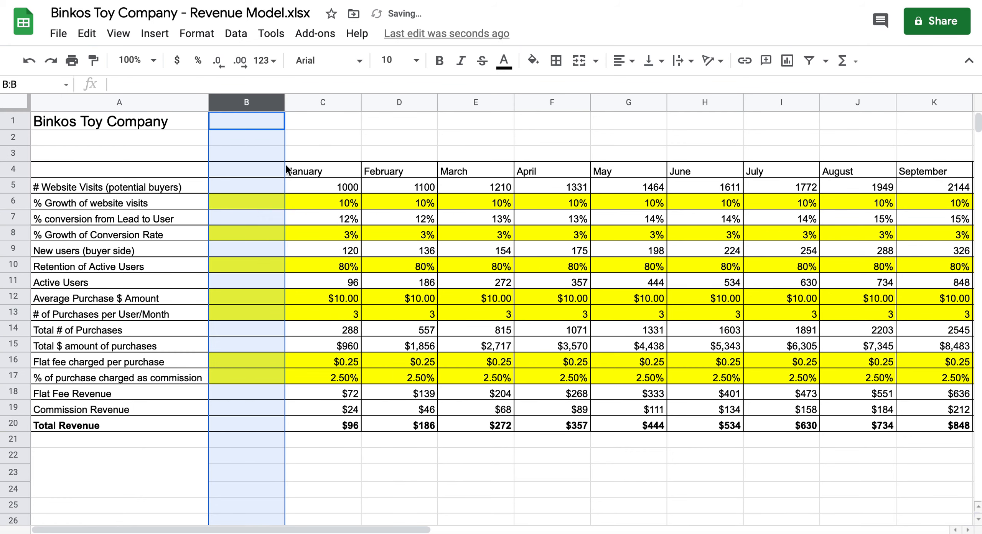
left_click(252, 172)
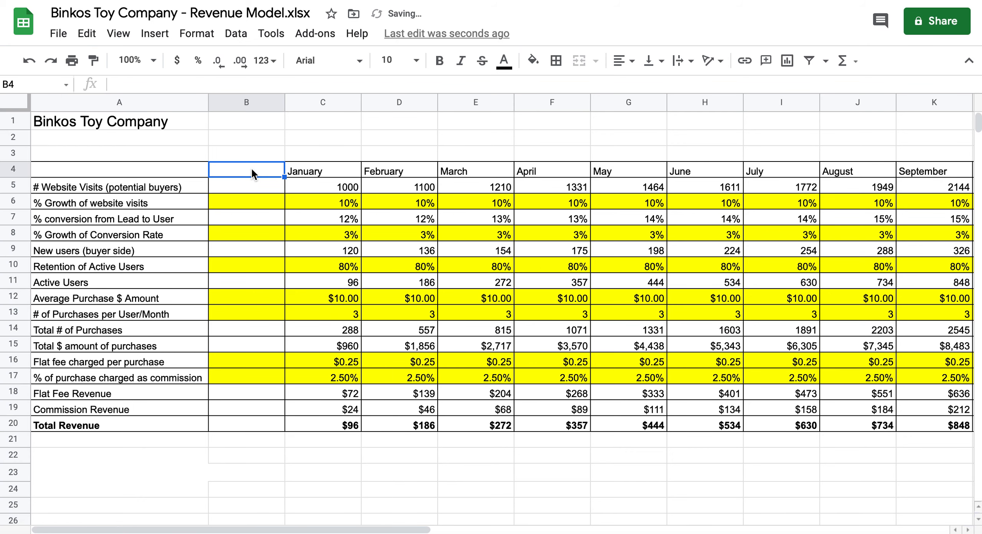
- Enter the formula =PROPER(A5) in cell B5 to capitalize each word of the website visits label
left_click(235, 188)
type("=")
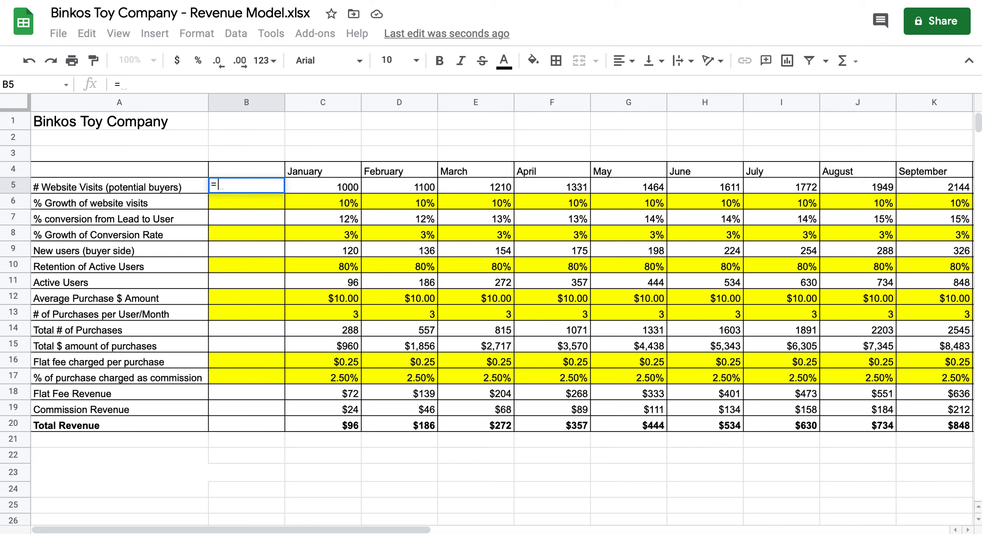
type("PROPER")
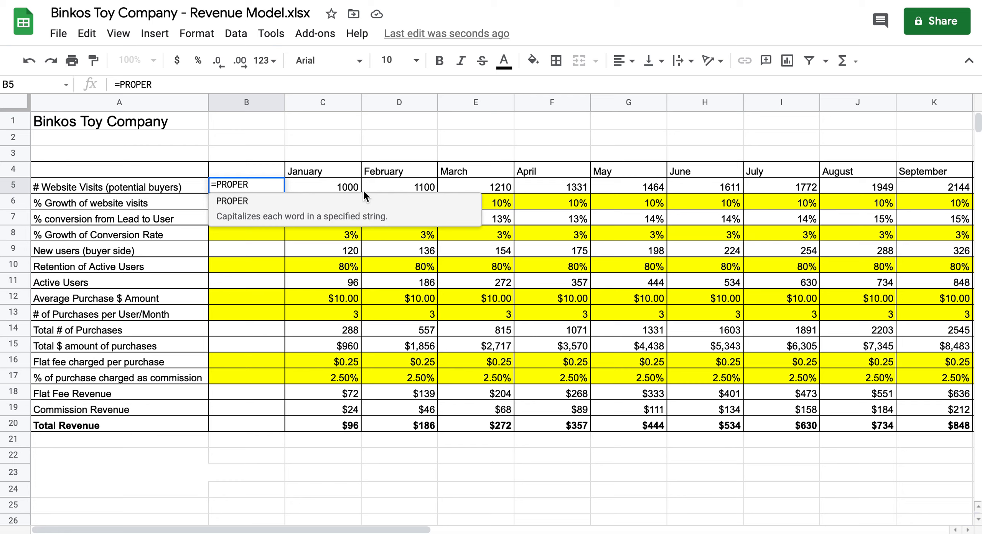
type("(")
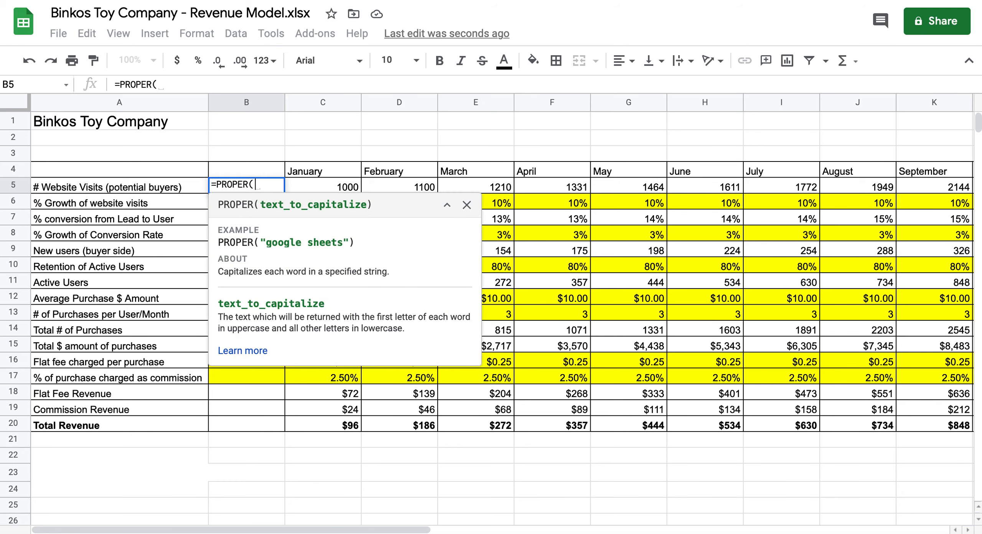
left_click(166, 187)
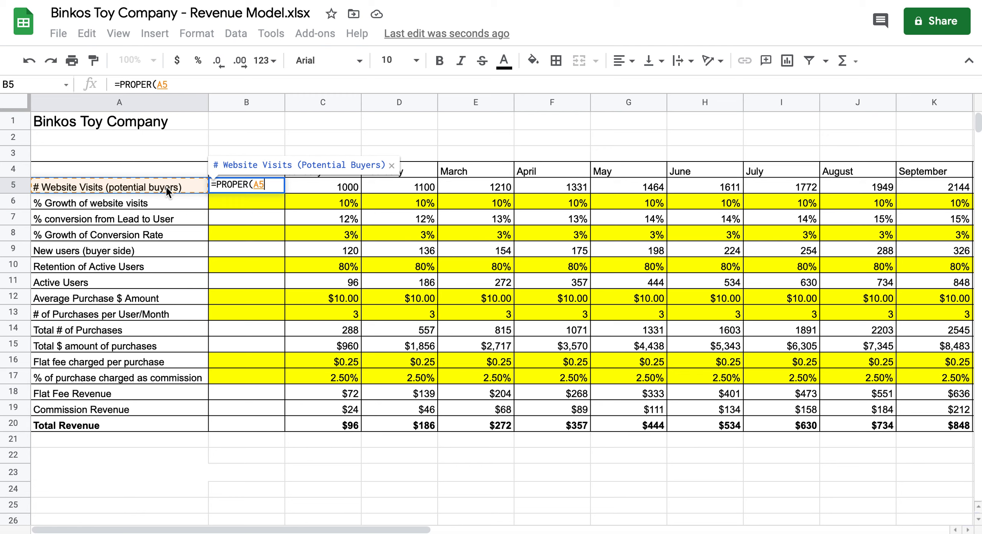
type(")")
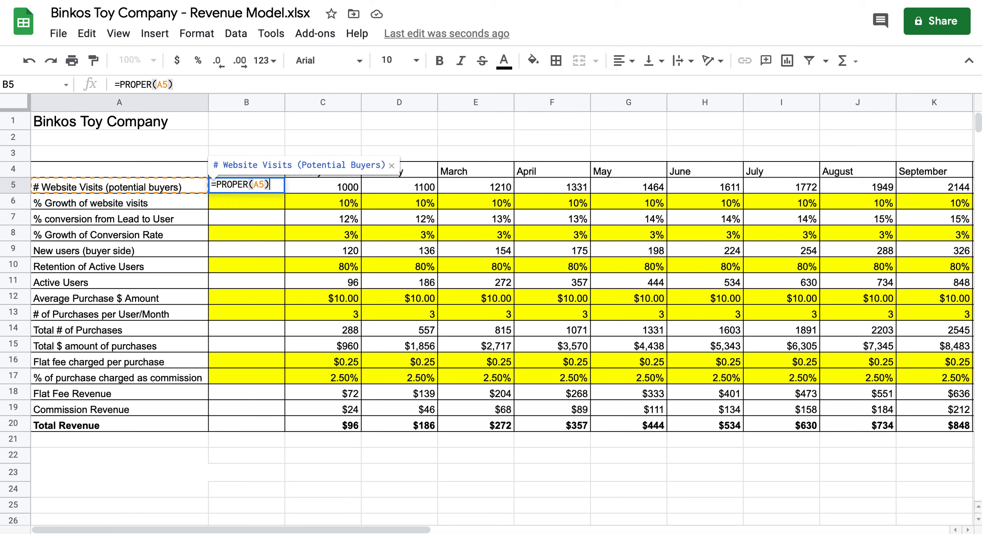
key("Return")
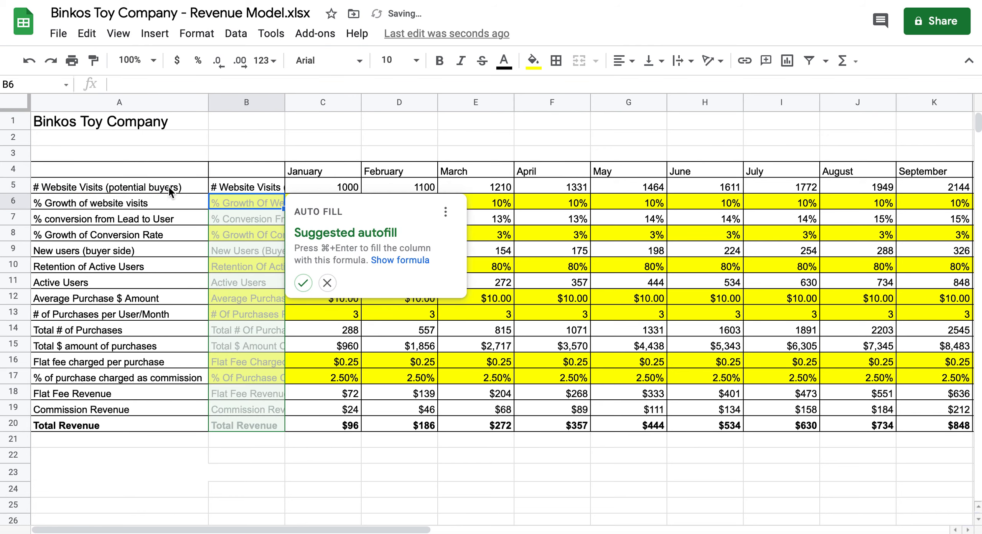
- Accept the suggested autofill of the PROPER formula down to B20 and fit column B's width to its contents
left_click(303, 284)
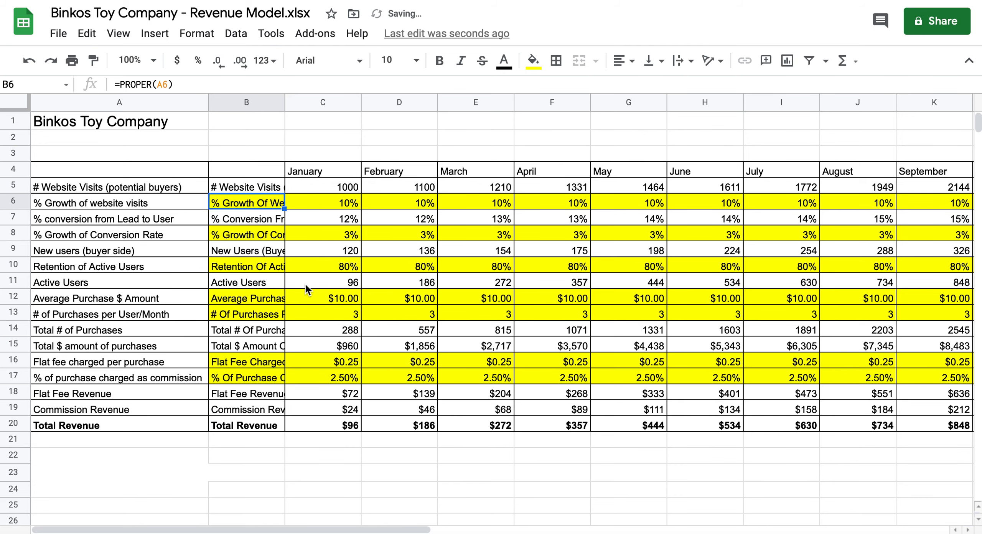
left_click_drag(285, 103, 285, 105)
double_click(285, 103)
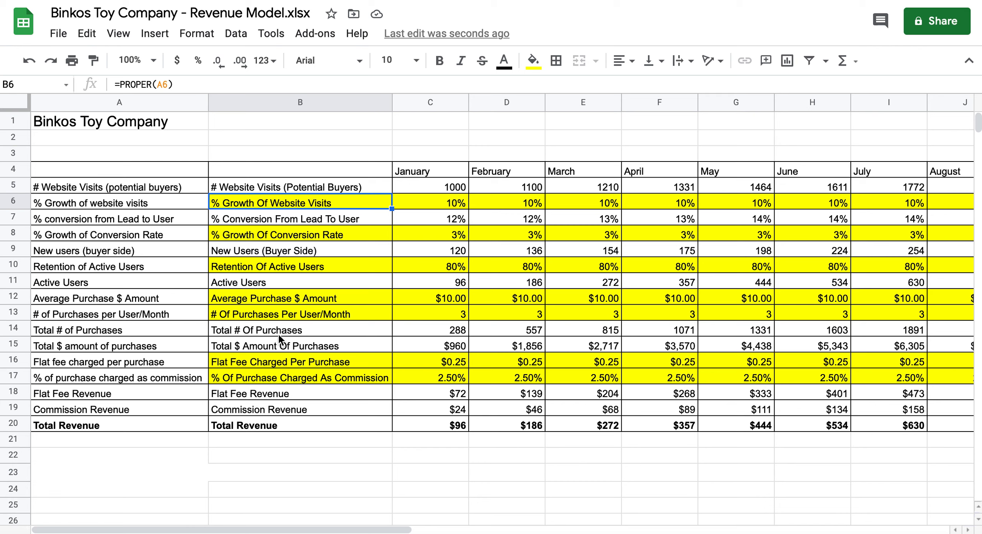
- Try to delete the original label column A, and undo the deletion
left_click_drag(266, 172, 264, 425)
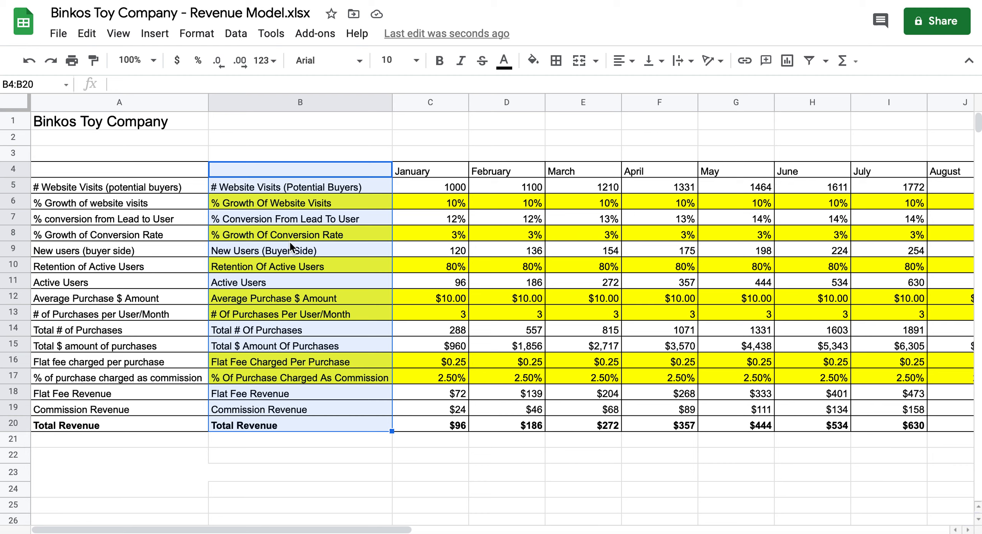
left_click(242, 187)
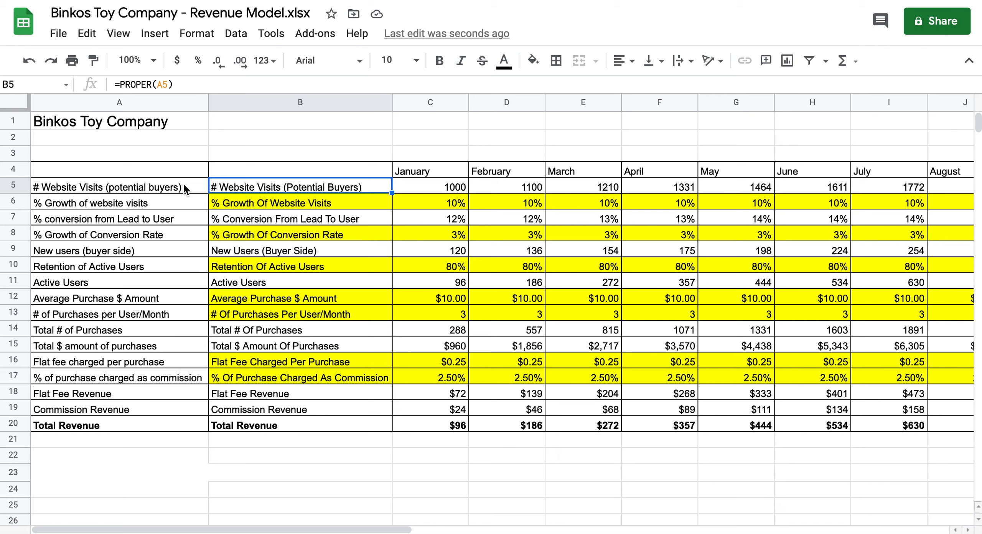
left_click(172, 103)
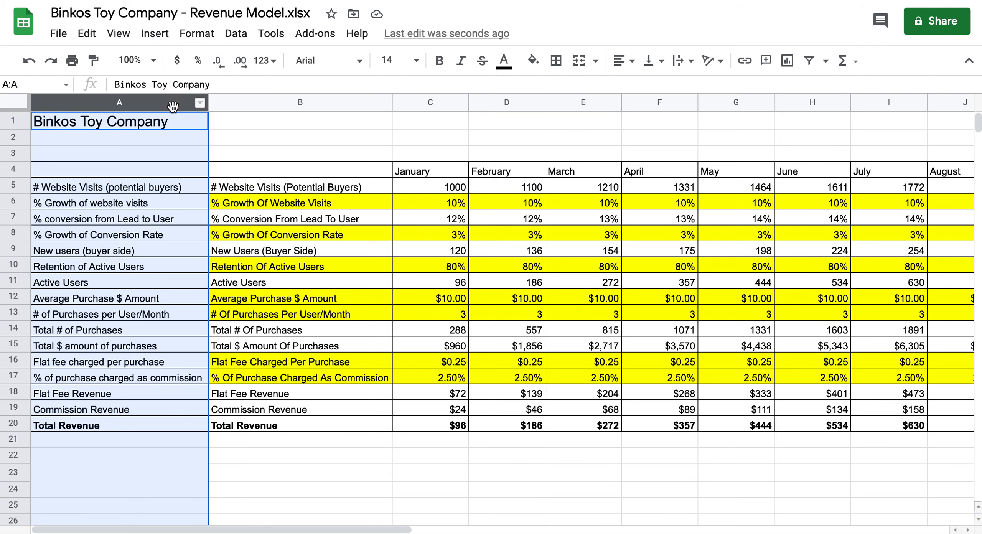
right_click(172, 105)
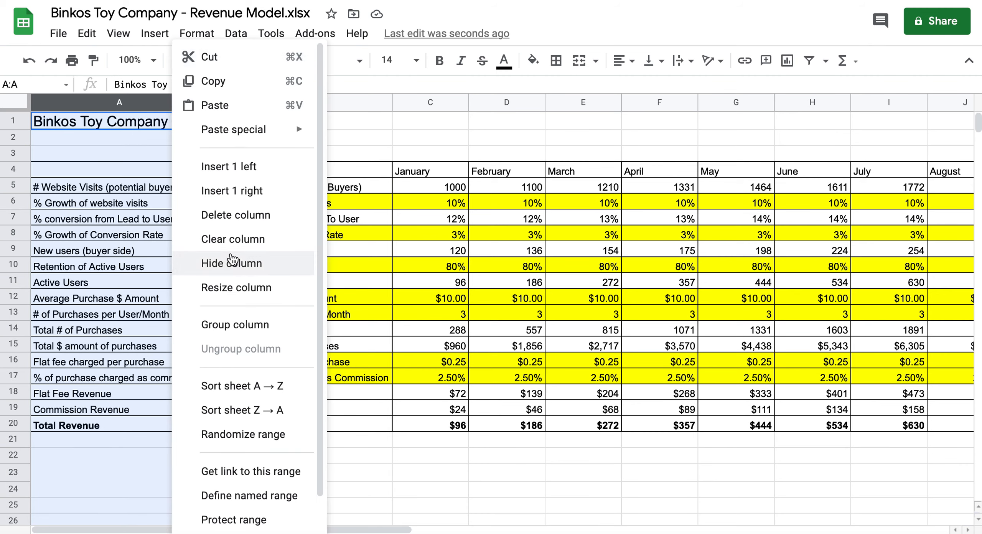
left_click(240, 215)
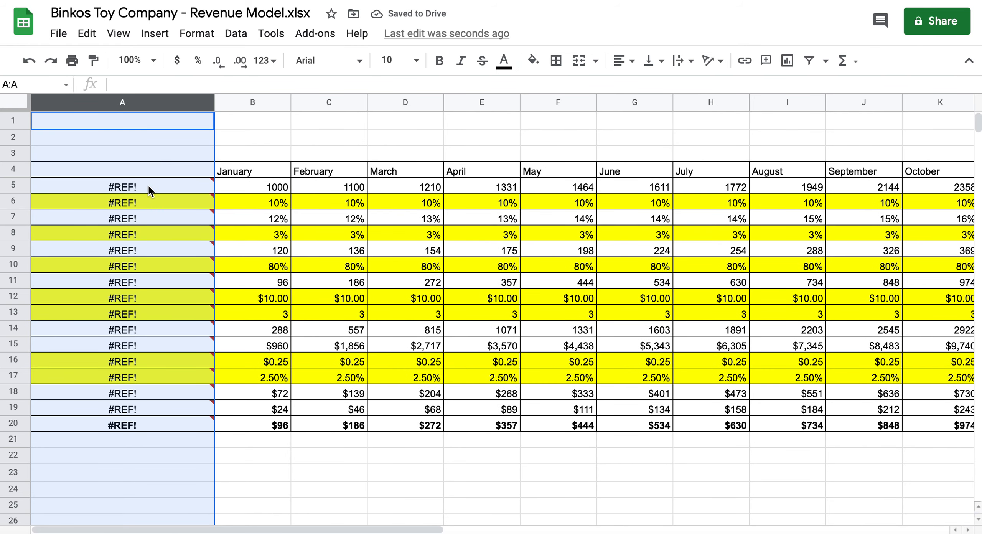
left_click(29, 61)
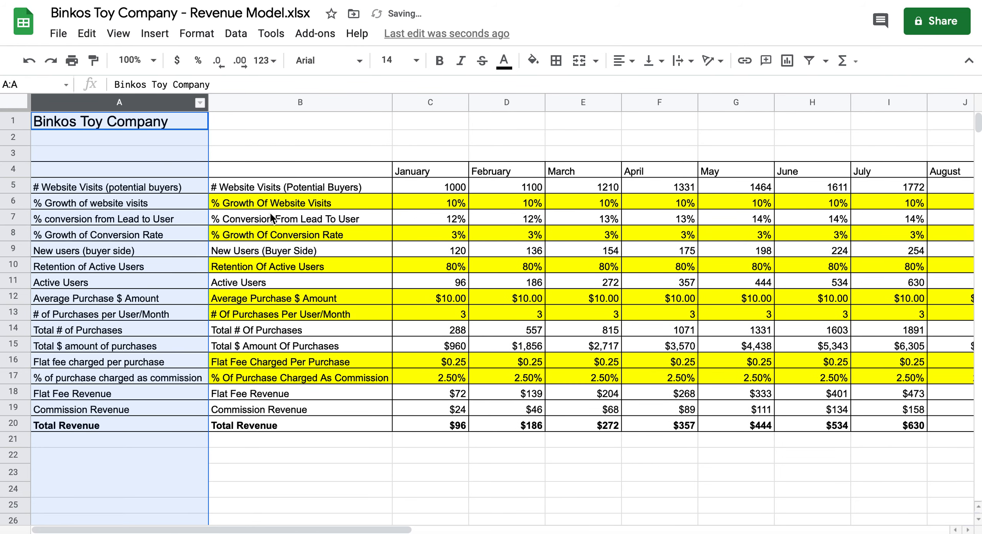
- Copy the capitalized label formulas in B5:B20
left_click(279, 186)
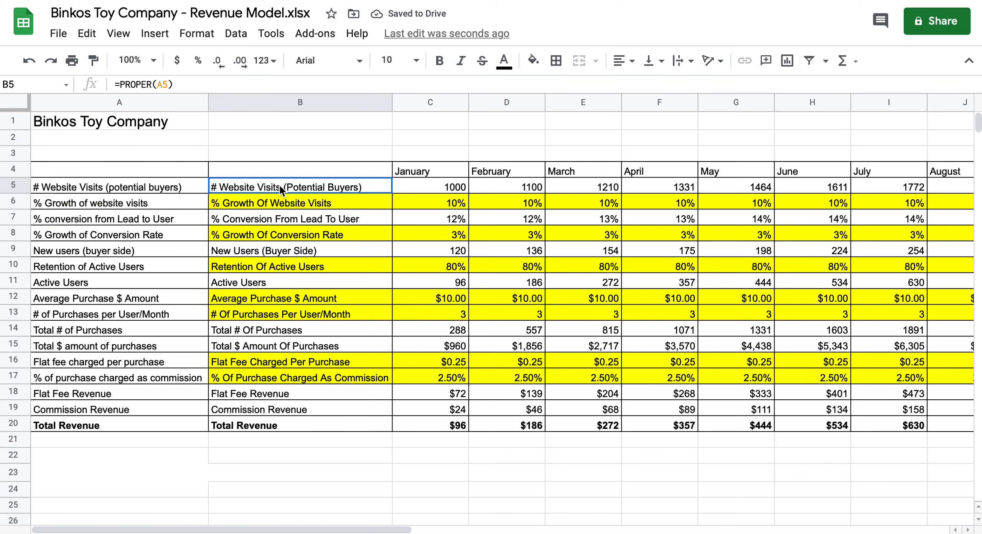
key("shift+Down")
key("shift+Down")
key("shift+Down")
key("shift+Down")
key("shift+Down")
key("shift+Down")
key("shift+Down")
key("shift+Down")
key("shift+Down")
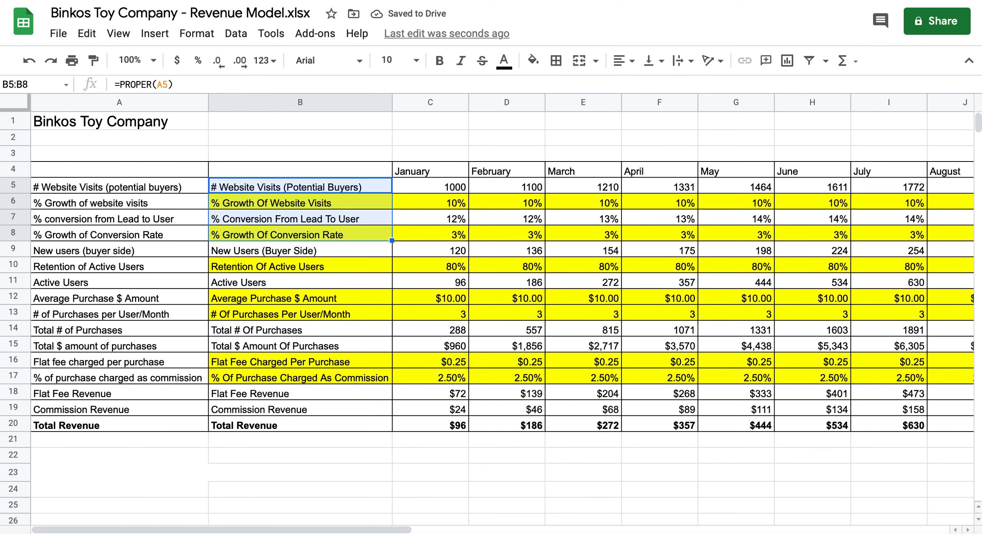
key("shift+Down")
key("shift+Down")
key("shift+Down")
key("shift+Down")
key("shift+Down")
key("shift+Down")
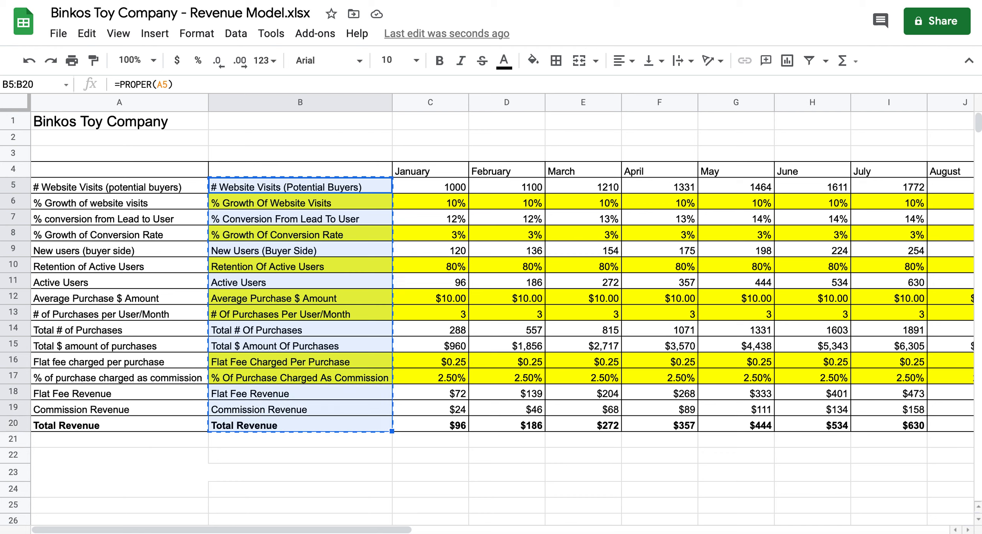
- Paste the copied labels over themselves from cell B5 as values only, replacing the PROPER formulas with plain text
left_click(247, 182)
right_click(249, 188)
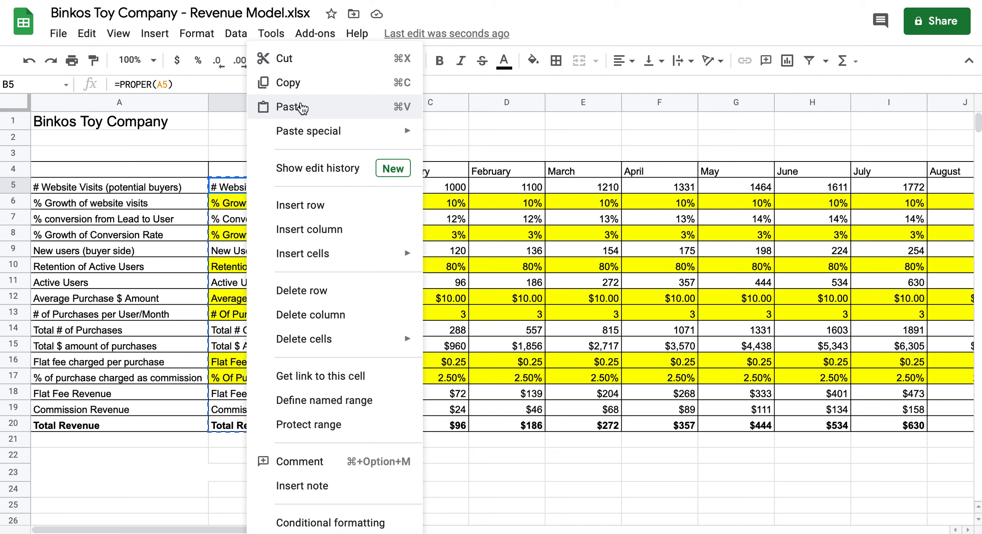
mouse_move(314, 135)
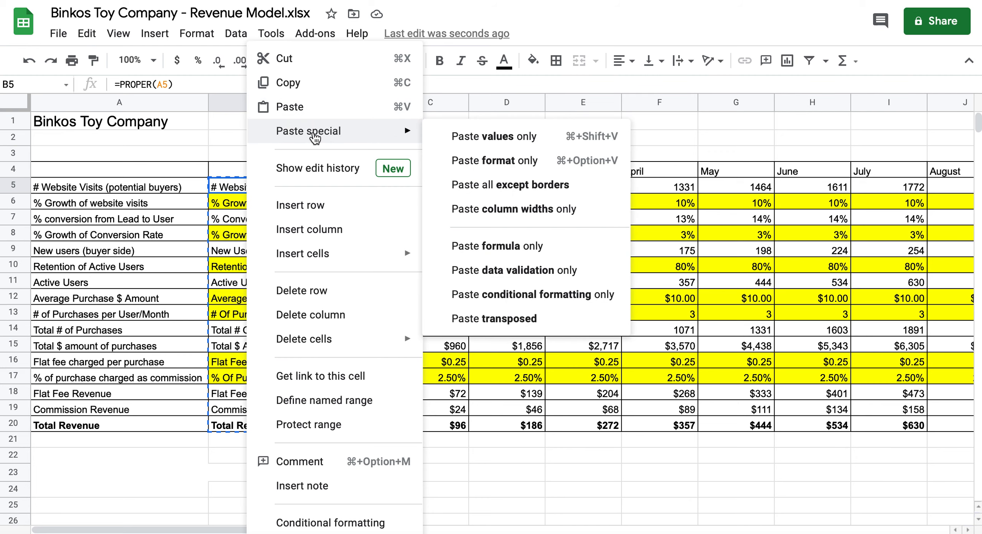
left_click(478, 137)
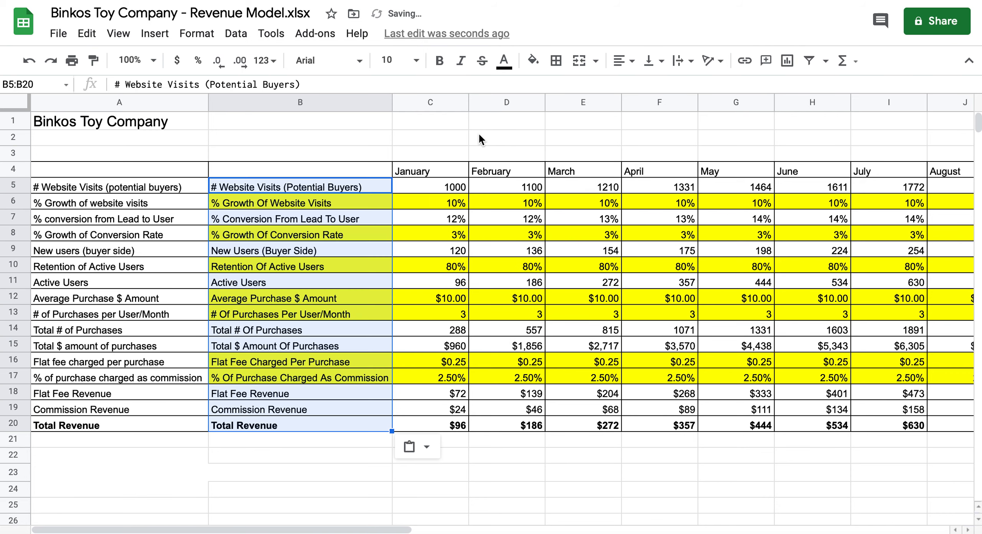
- Undo and redo the values-only paste to compare the formula and plain-text contents of cell B5
left_click(320, 183)
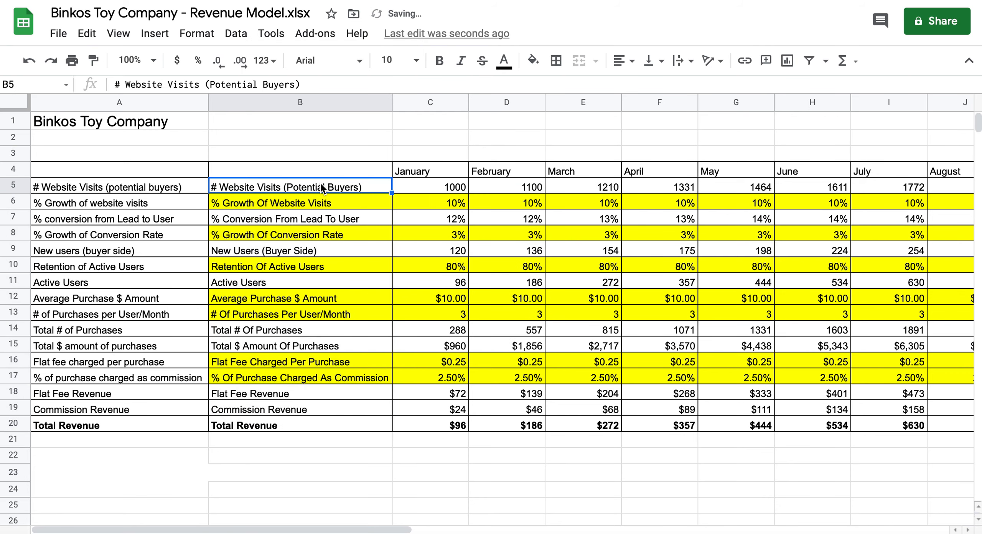
left_click(29, 60)
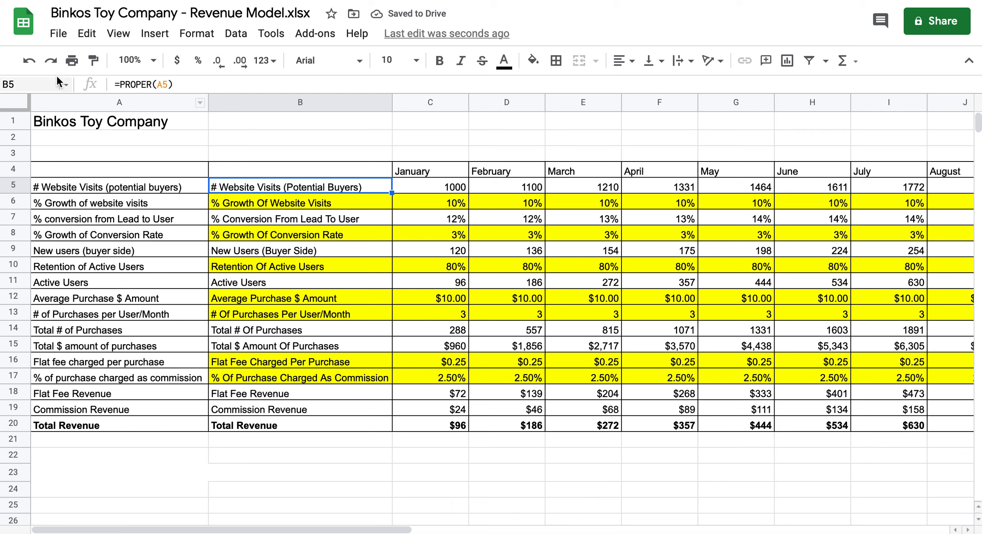
left_click(51, 61)
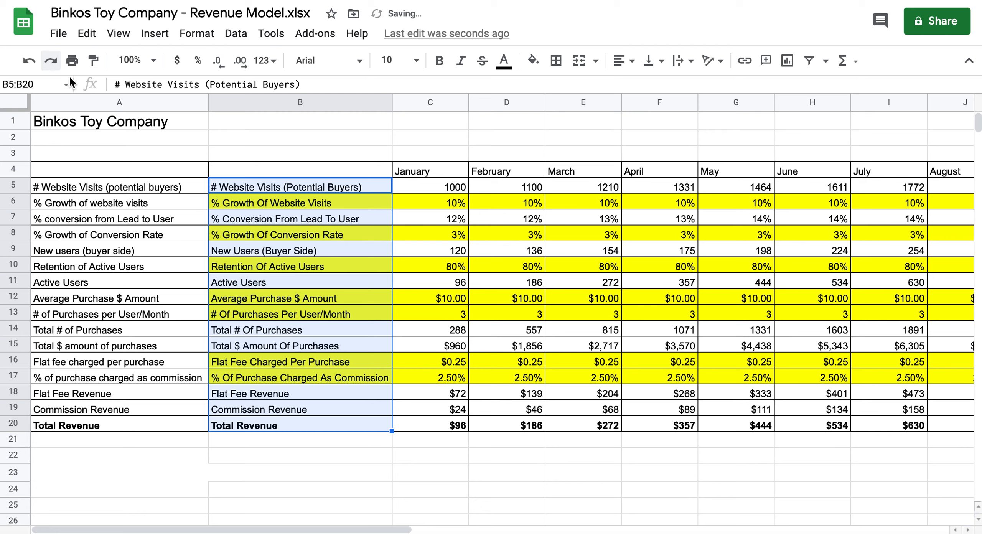
left_click(285, 187)
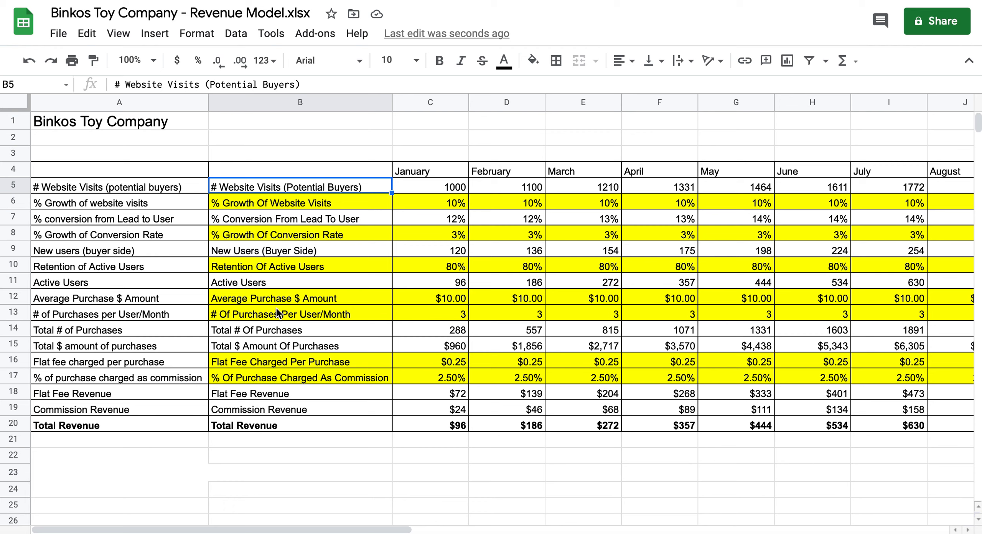
- Set the fill color of the capitalized label range B4:B20 to white
left_click_drag(284, 166, 285, 418)
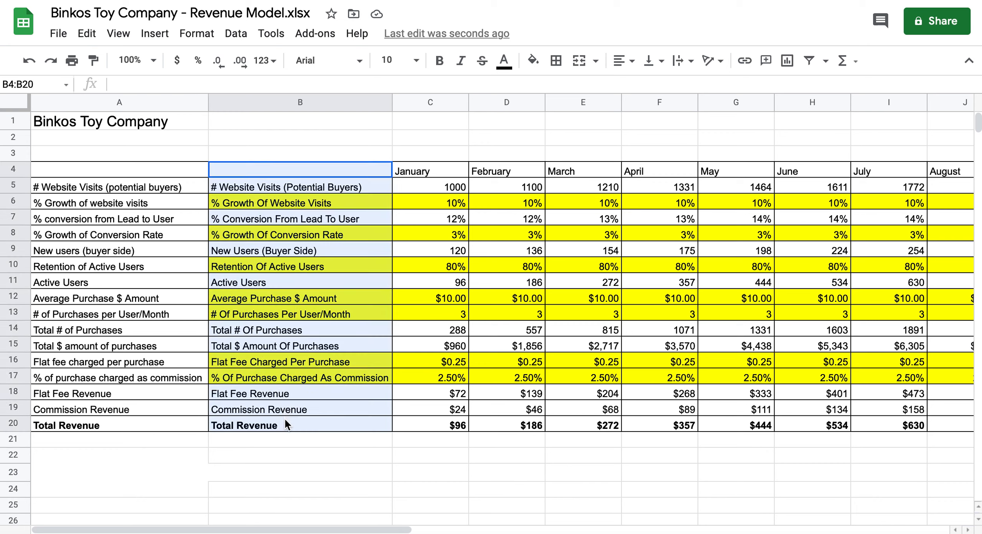
left_click(533, 60)
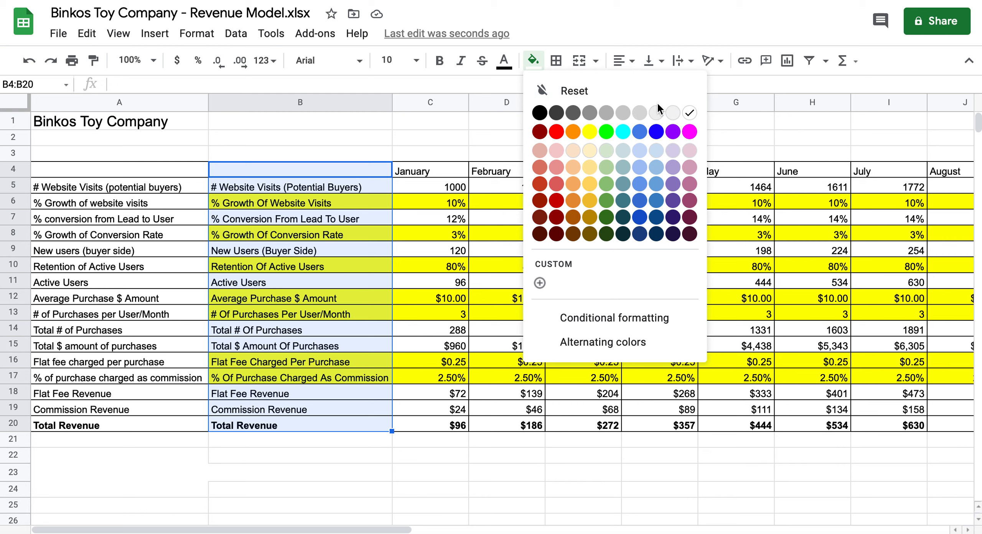
left_click(689, 114)
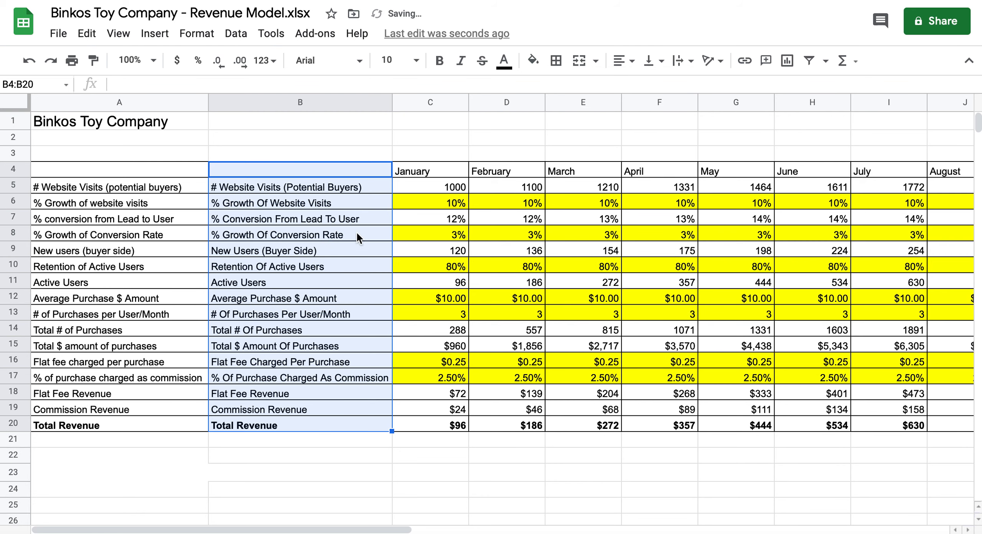
left_click(301, 173)
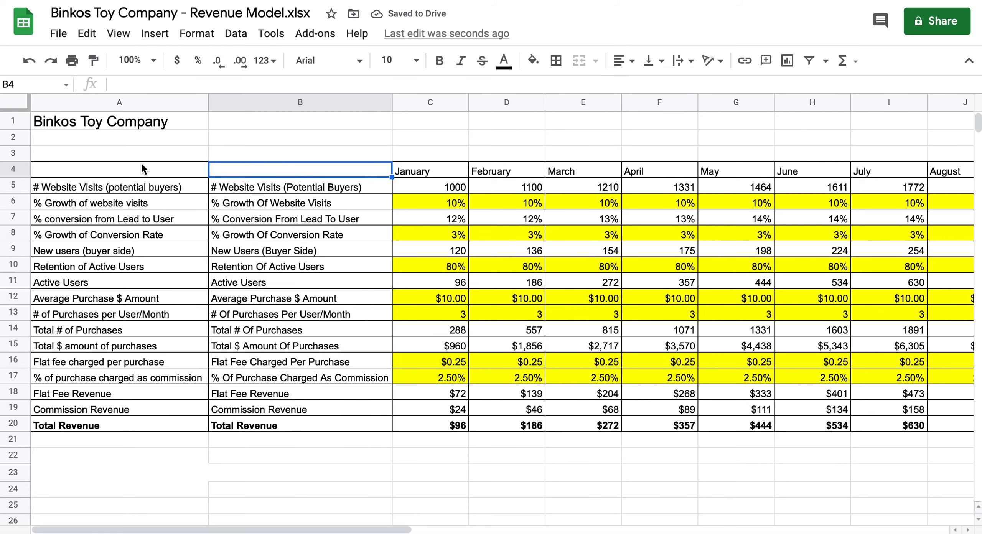
- Cut the capitalized labels in B5:B20 and paste them over the original row labels starting at cell A5
left_click_drag(238, 187, 238, 419)
key("ctrl+c")
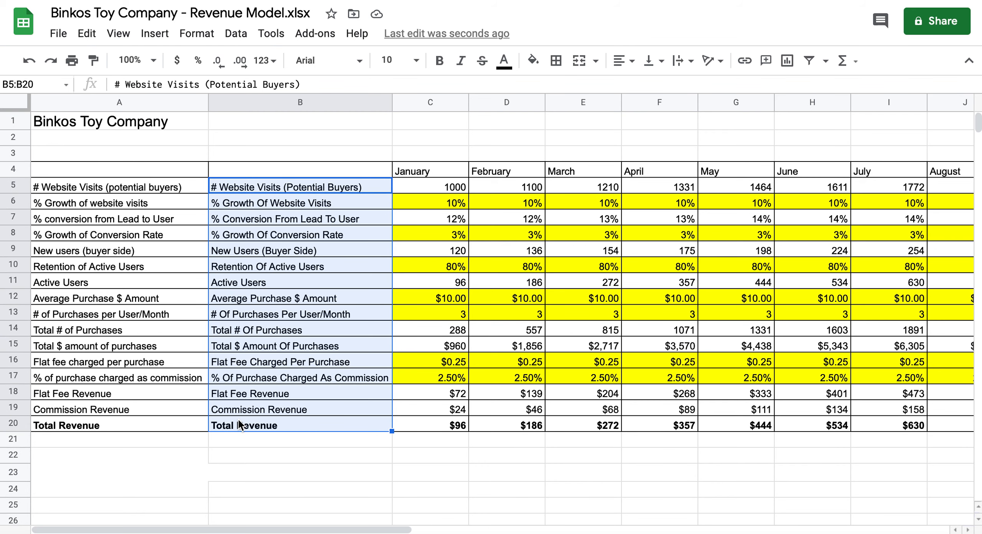
left_click(93, 184)
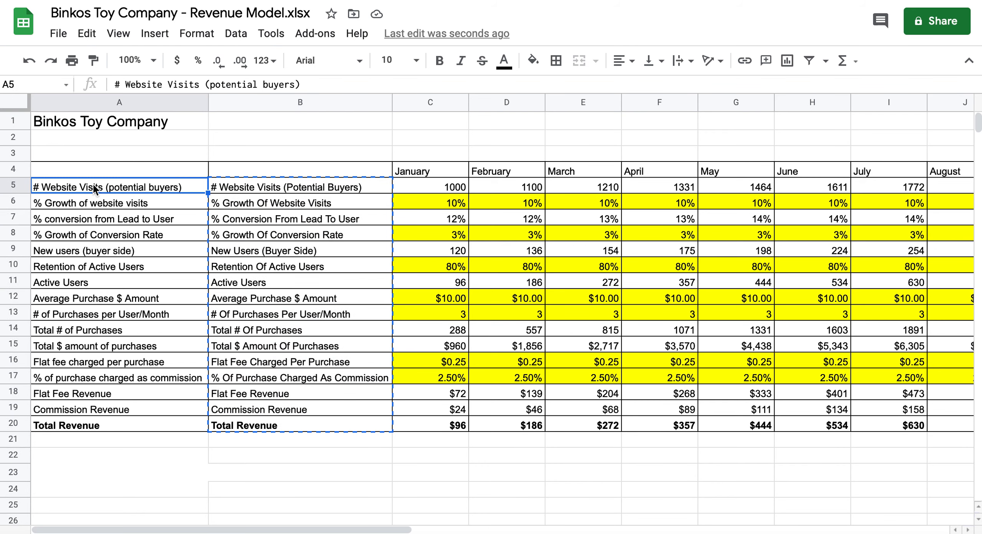
key("ctrl+v")
- Delete the emptied helper column B between the row labels and the January figures
left_click(270, 102)
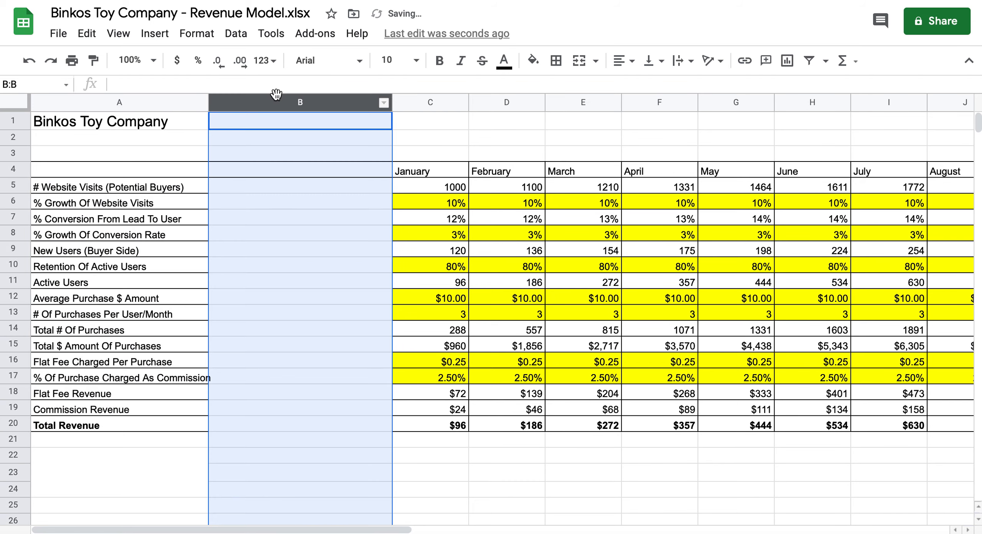
right_click(271, 101)
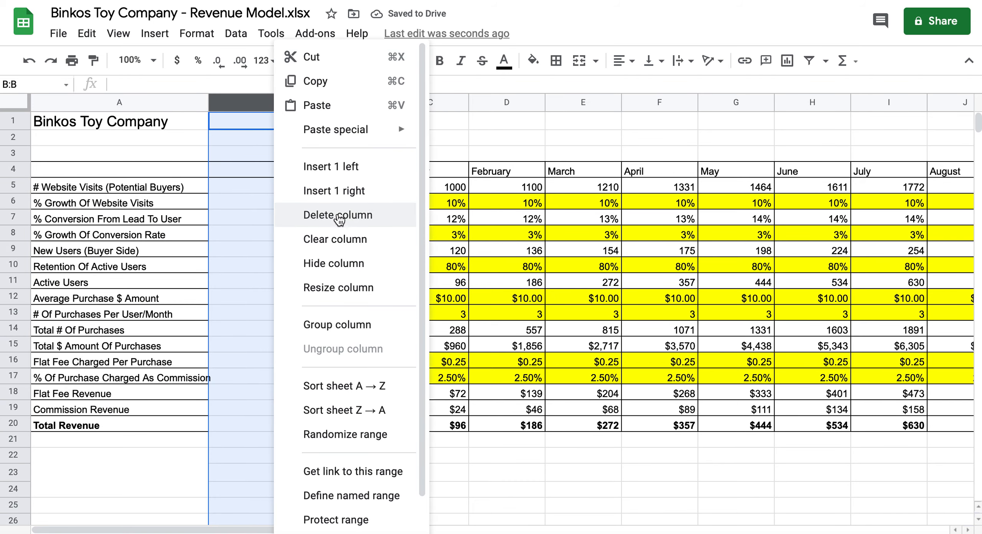
left_click(307, 215)
- Auto-fit the width of column A to its longest capitalized row label
left_click(217, 171)
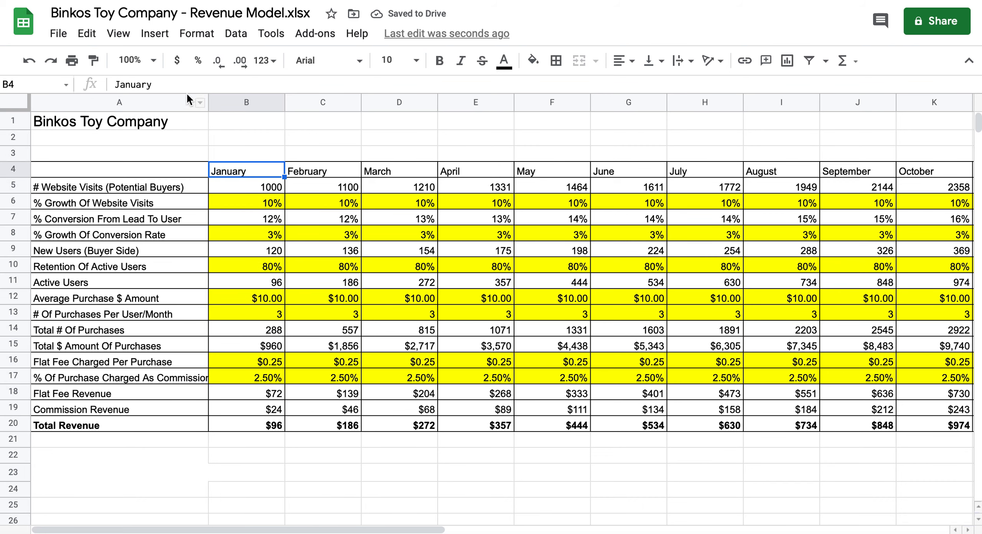
double_click(208, 102)
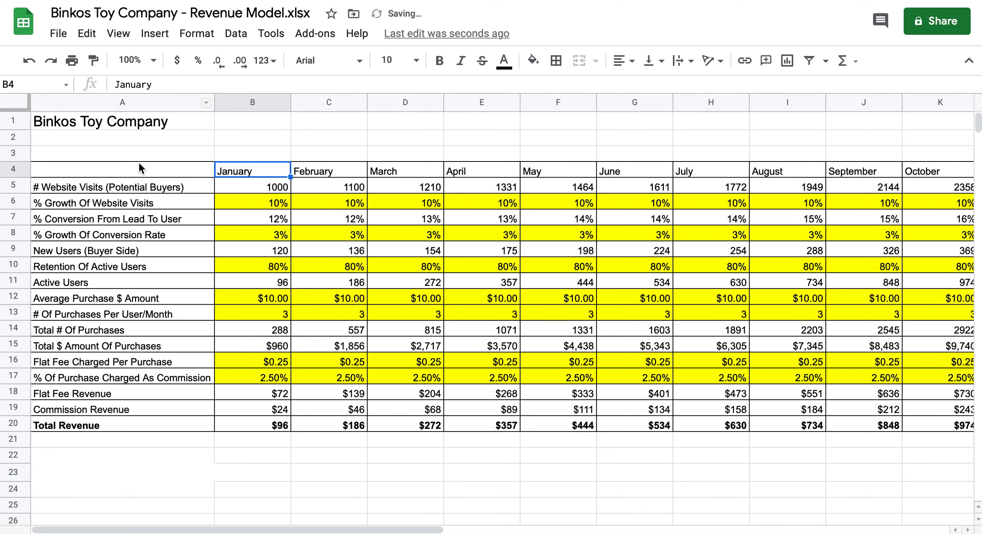
left_click(156, 185)
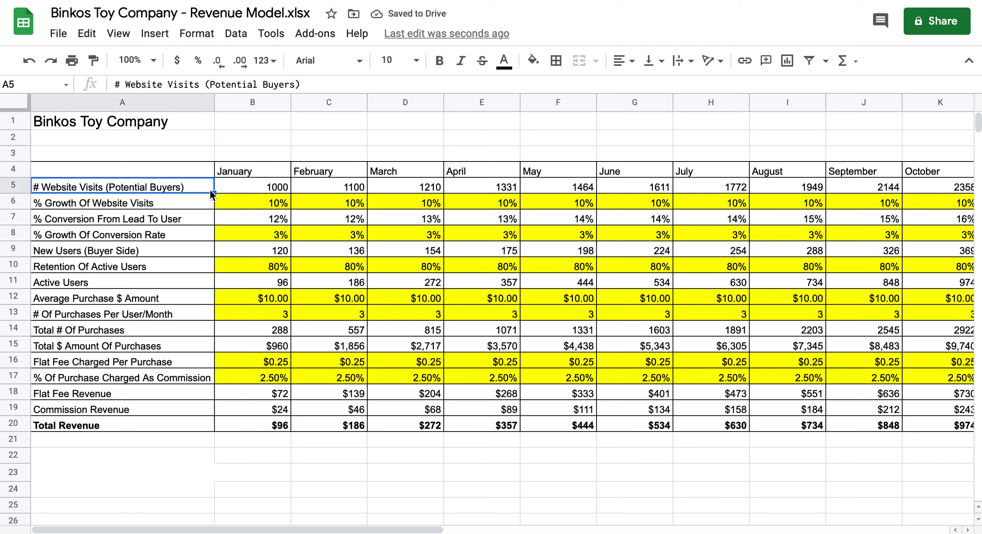